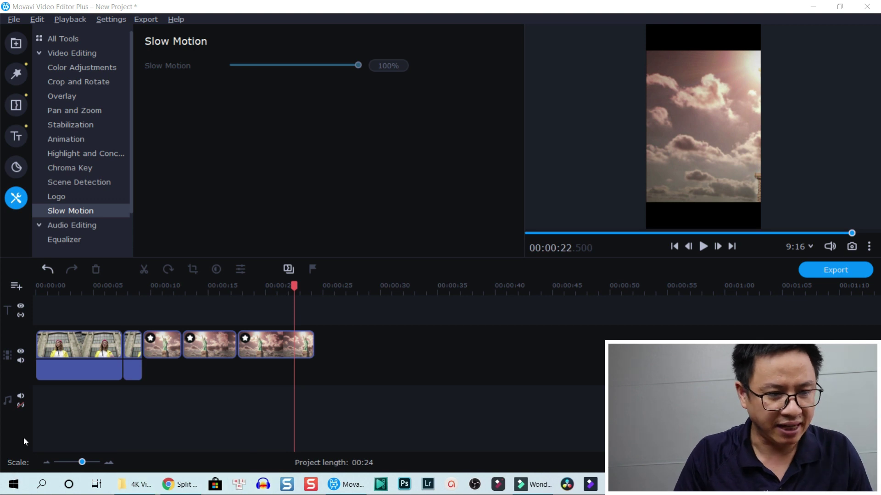
# Delete every clip from the timeline, then switch to the 4K Videos folder in File Explorer.
pyautogui.click(16, 44)
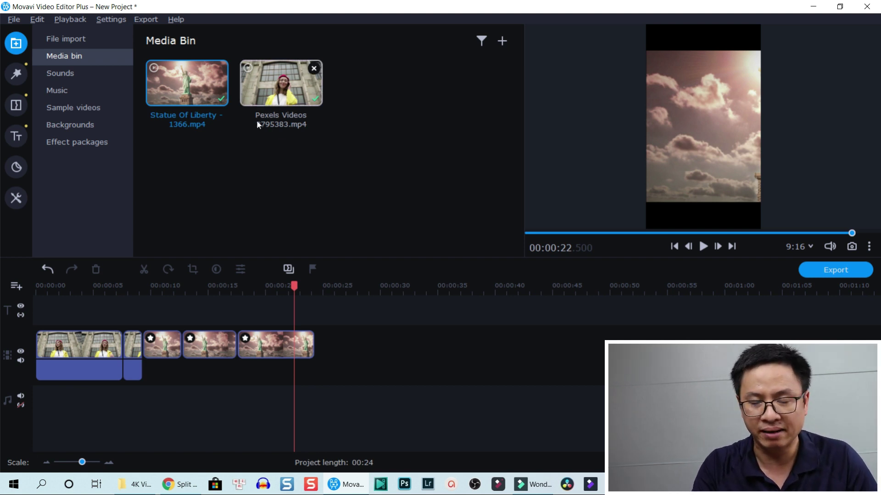
pyautogui.moveTo(301, 109)
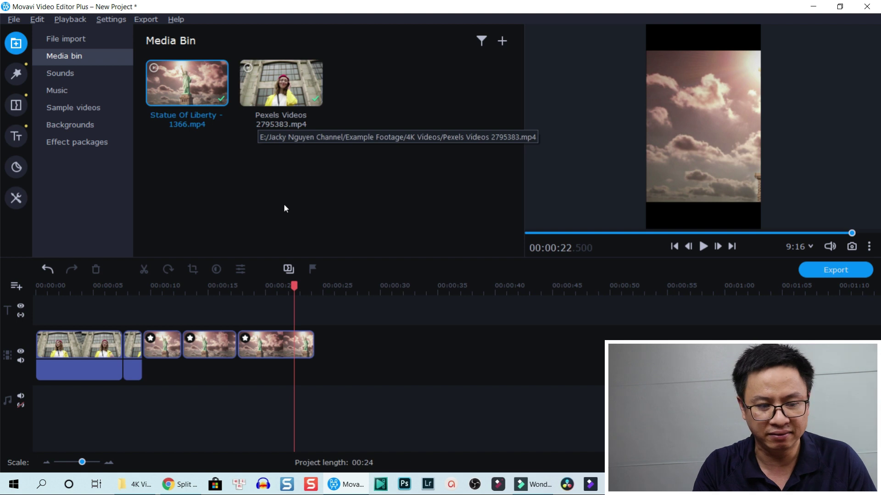
pyautogui.moveTo(339, 395); pyautogui.dragTo(58, 324)
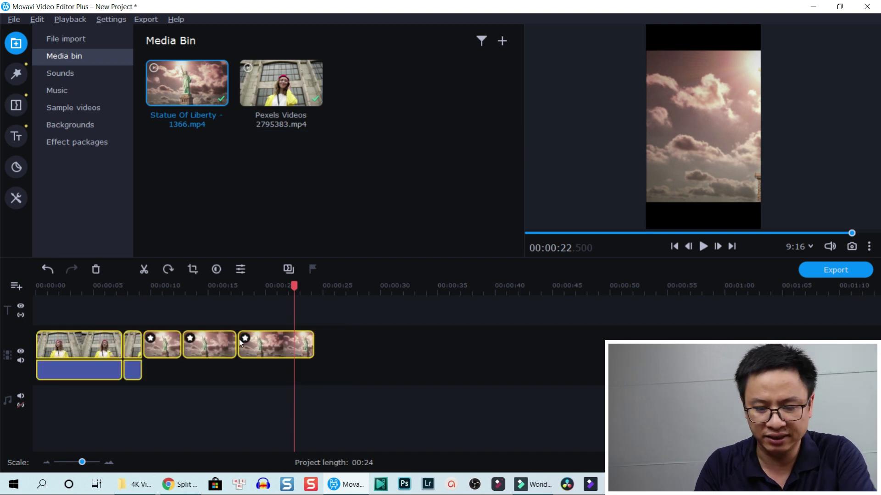
pyautogui.press('Delete')
pyautogui.click(148, 490)
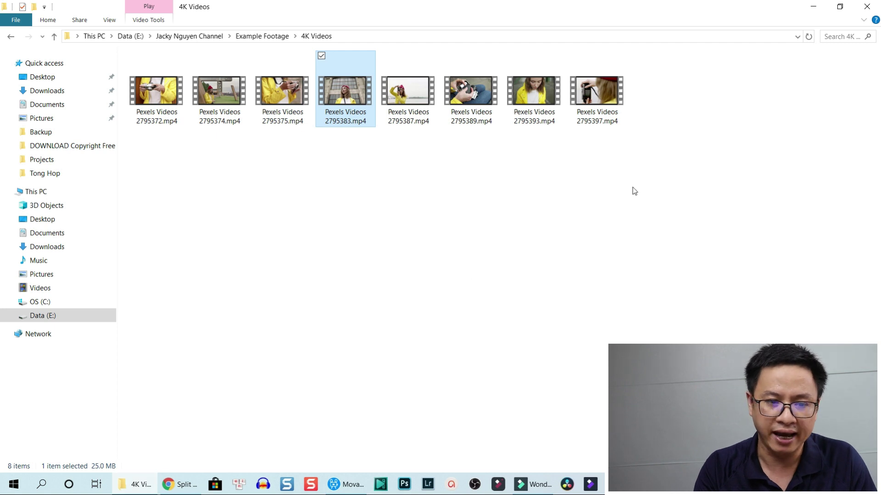
# Select all eight Pexels videos and drag them over to the Movavi editor.
pyautogui.moveTo(636, 183); pyautogui.dragTo(174, 77)
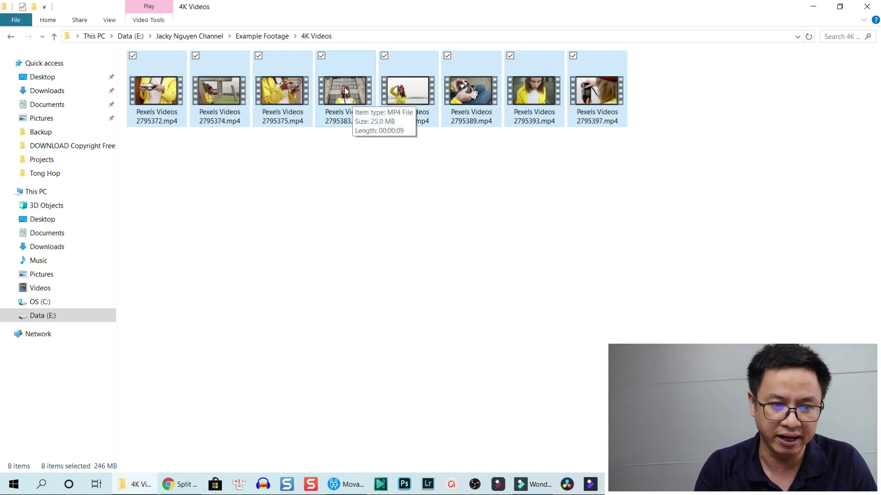
pyautogui.moveTo(347, 87); pyautogui.dragTo(343, 197)
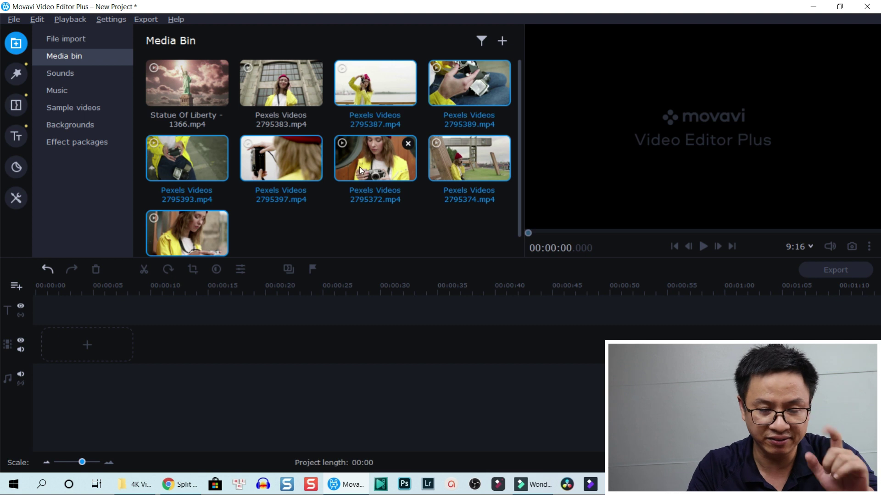
# Preview the Pexels Videos 2795383.mp4 clip from the Media Bin in the player.
pyautogui.click(305, 105)
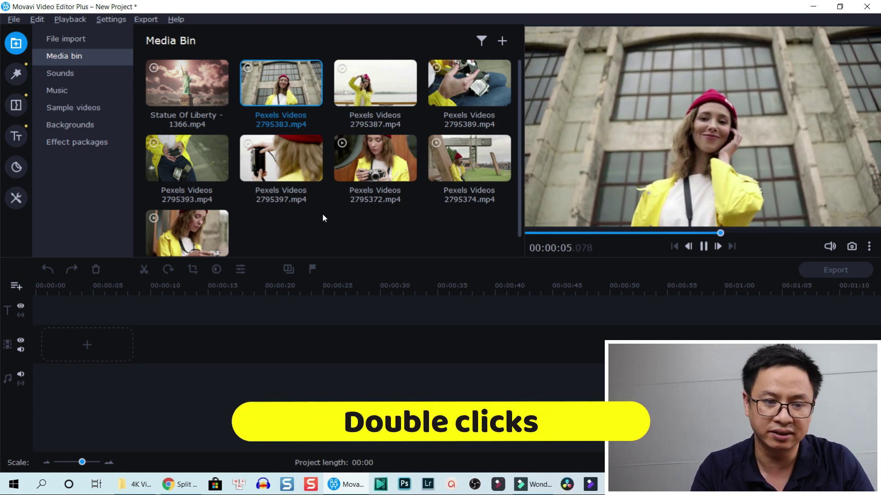
# Add Pexels Videos 2795383.mp4 to the timeline, play it briefly, and park the playhead near 5 seconds.
pyautogui.doubleClick(304, 93)
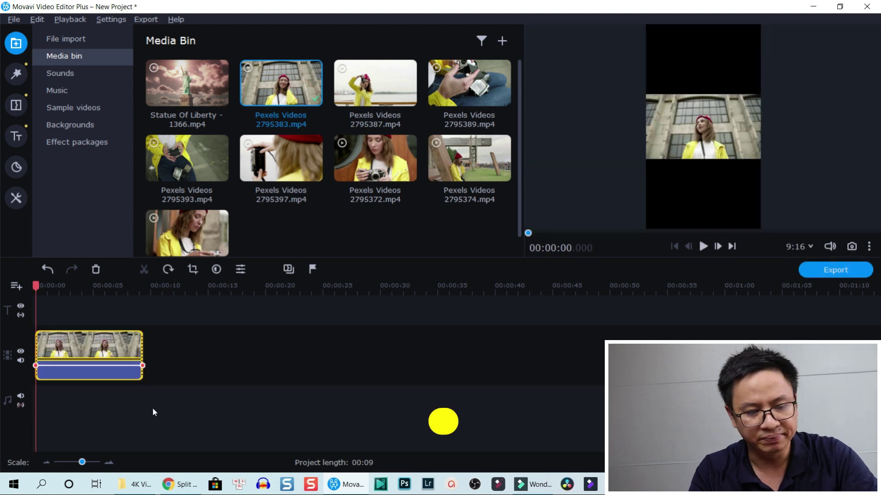
pyautogui.press('space')
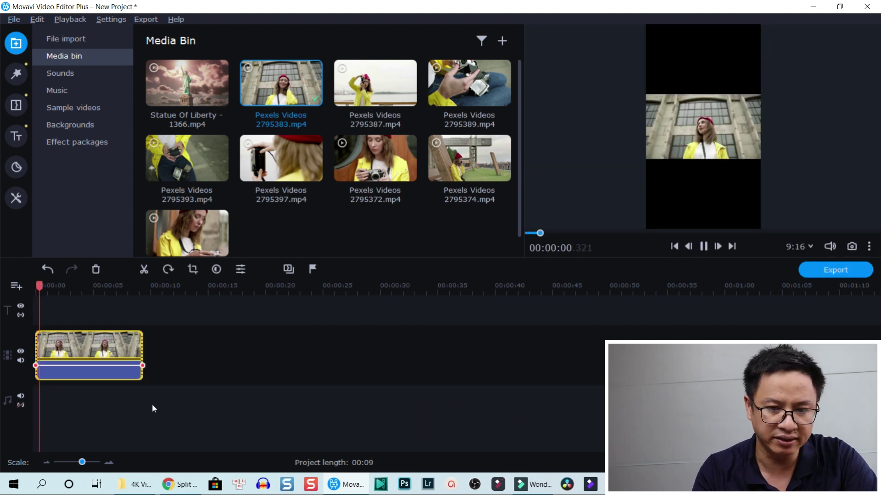
pyautogui.press('space')
pyautogui.click(92, 353)
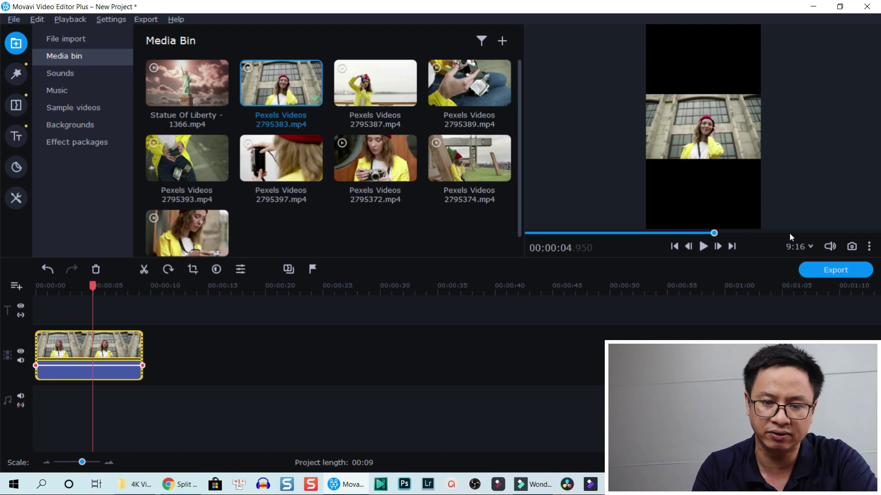
# Switch the project aspect ratio to 16:9 and return the playhead to about 1.5 seconds.
pyautogui.click(797, 246)
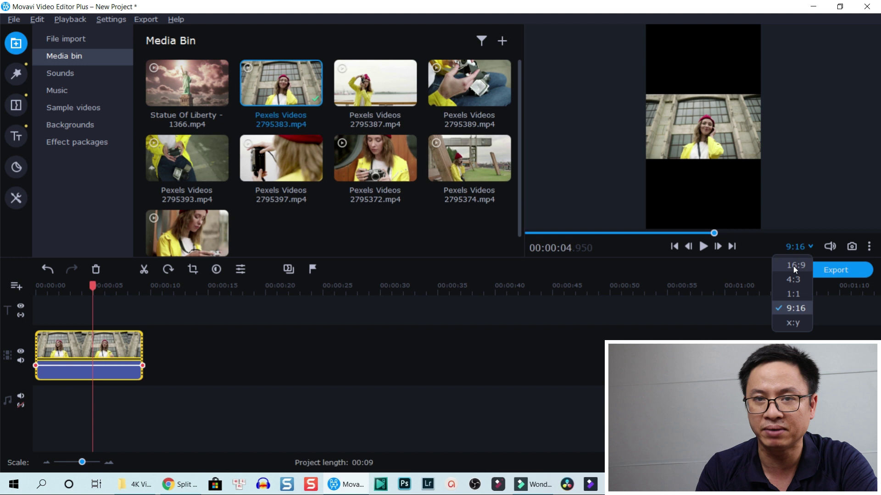
pyautogui.click(794, 266)
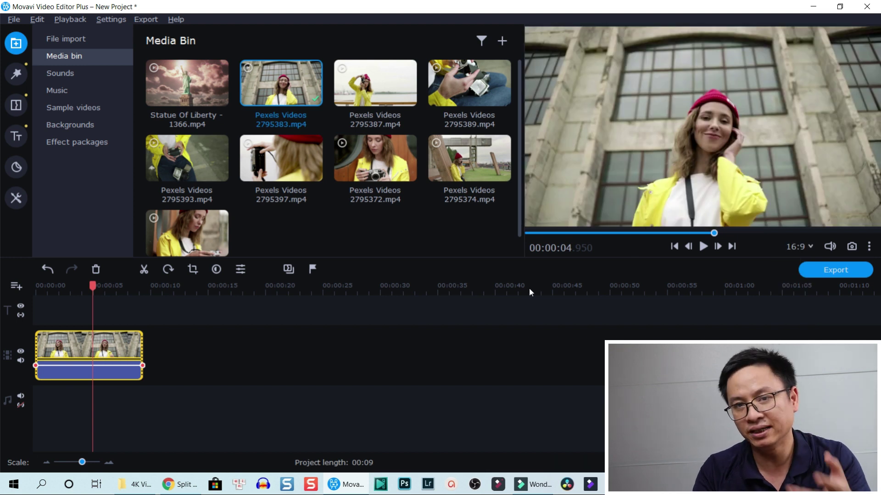
pyautogui.click(53, 290)
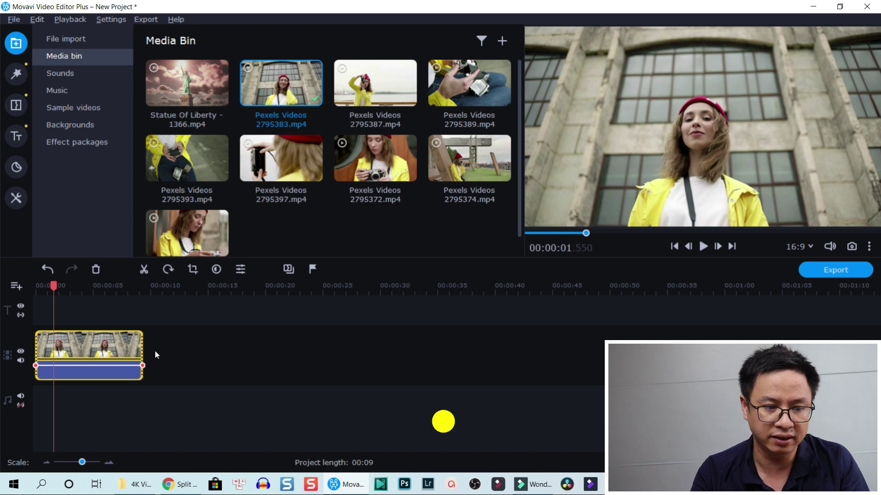
# Split the clip at about 00:00:02.250 and open Crop and Rotate for the second piece.
pyautogui.click(93, 353)
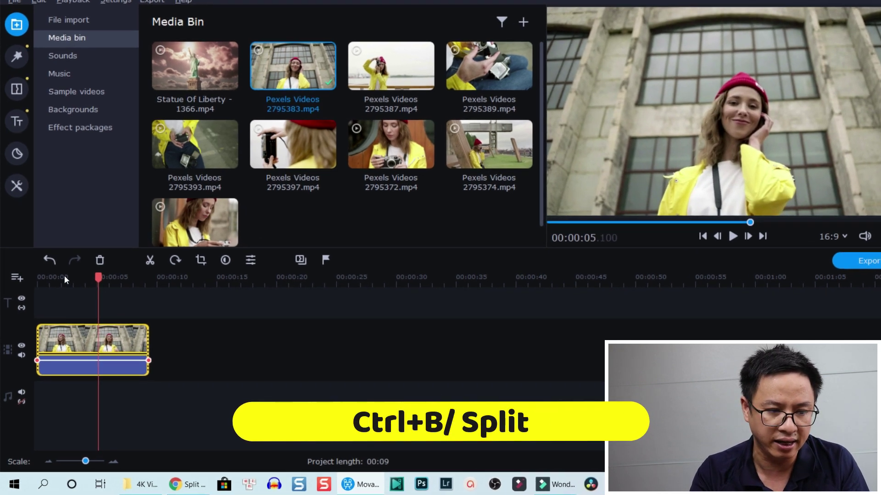
pyautogui.click(62, 285)
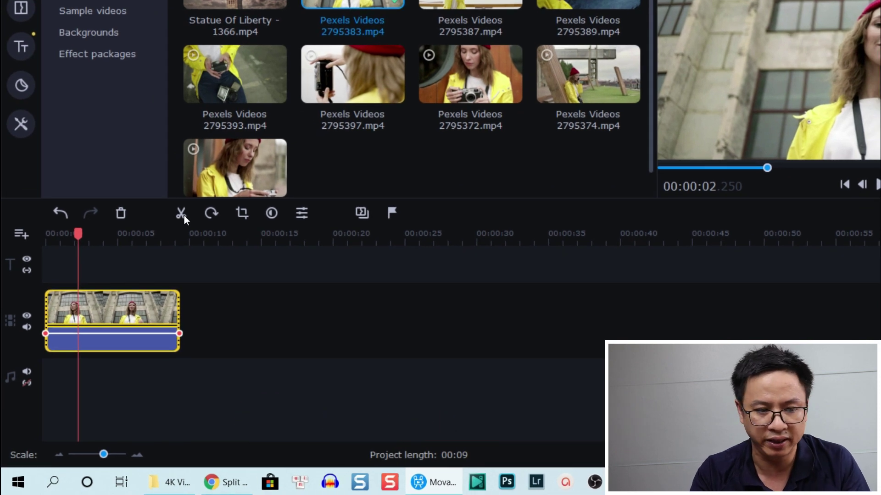
pyautogui.click(184, 215)
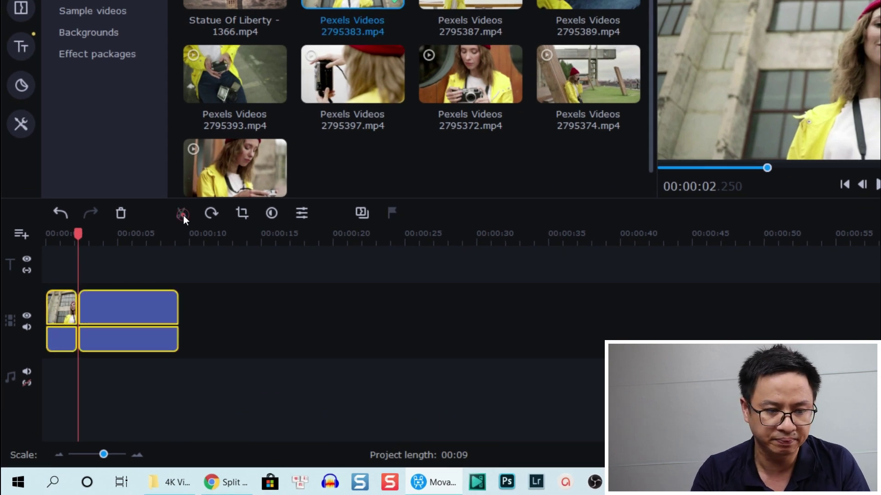
pyautogui.click(114, 311)
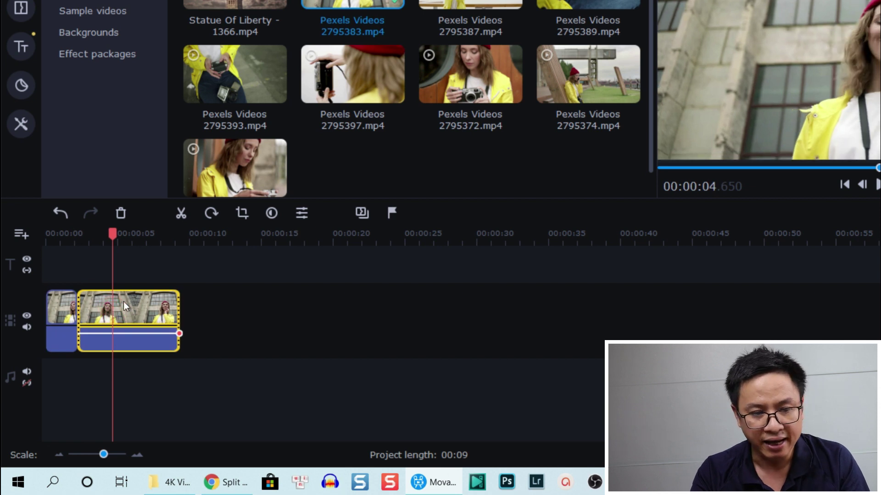
pyautogui.click(242, 214)
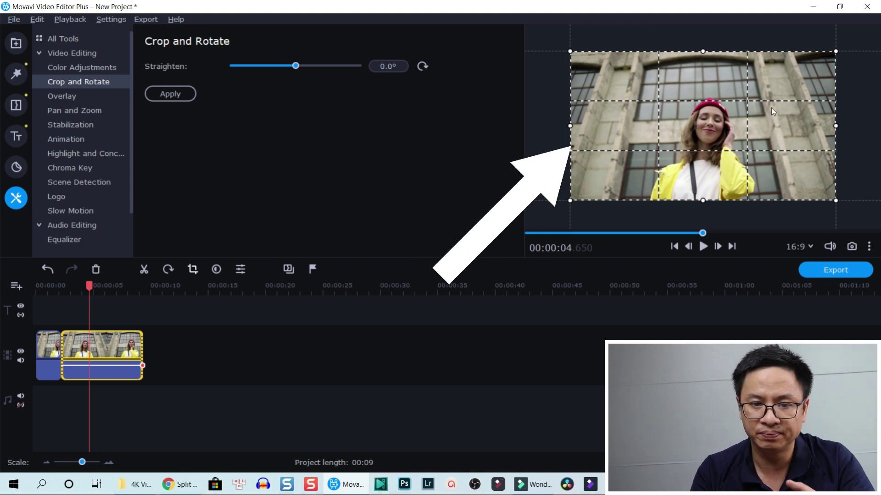
# Shrink and reposition the crop frame to tightly enclose the woman's head and shoulders.
pyautogui.moveTo(835, 53)
pyautogui.mouseDown()
pyautogui.moveTo(743, 87)
pyautogui.moveTo(754, 96)
pyautogui.moveTo(702, 126)
pyautogui.mouseUp()
pyautogui.moveTo(622, 167); pyautogui.dragTo(685, 130)
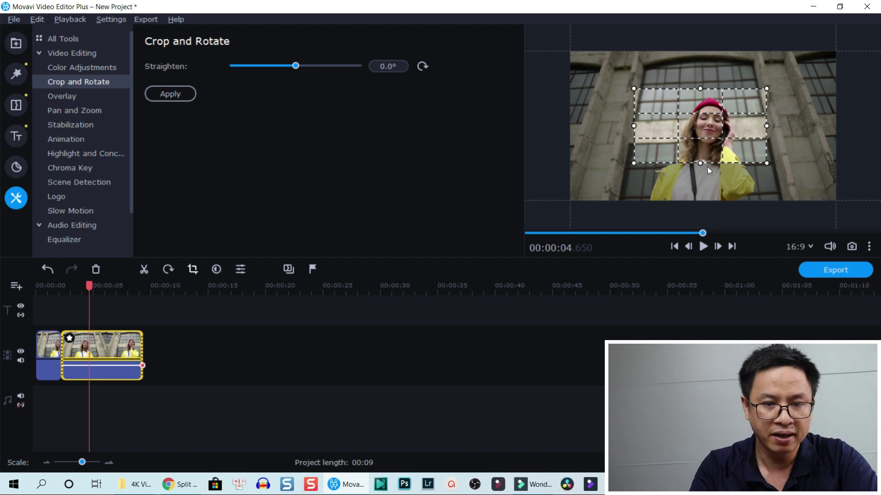
pyautogui.moveTo(712, 129)
pyautogui.mouseDown()
pyautogui.moveTo(709, 111)
pyautogui.moveTo(697, 117)
pyautogui.moveTo(723, 124)
pyautogui.mouseUp()
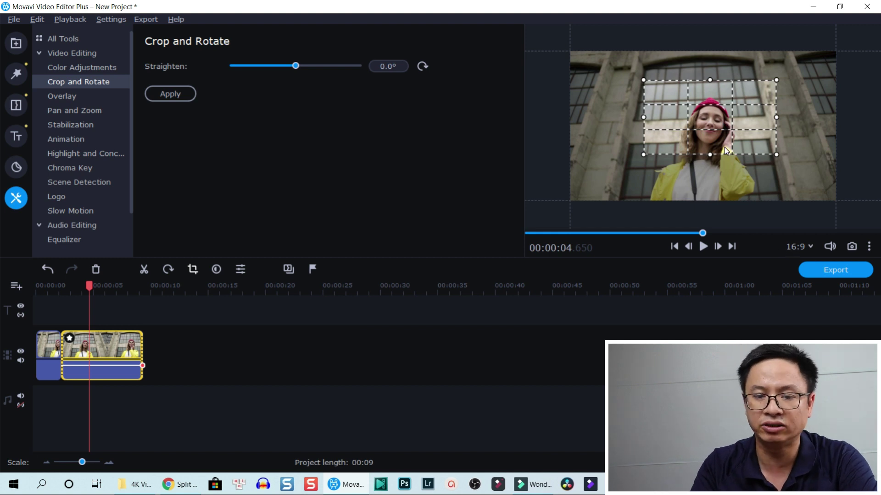
pyautogui.moveTo(724, 128)
pyautogui.mouseDown()
pyautogui.moveTo(683, 105)
pyautogui.moveTo(702, 147)
pyautogui.moveTo(700, 134)
pyautogui.moveTo(711, 133)
pyautogui.mouseUp()
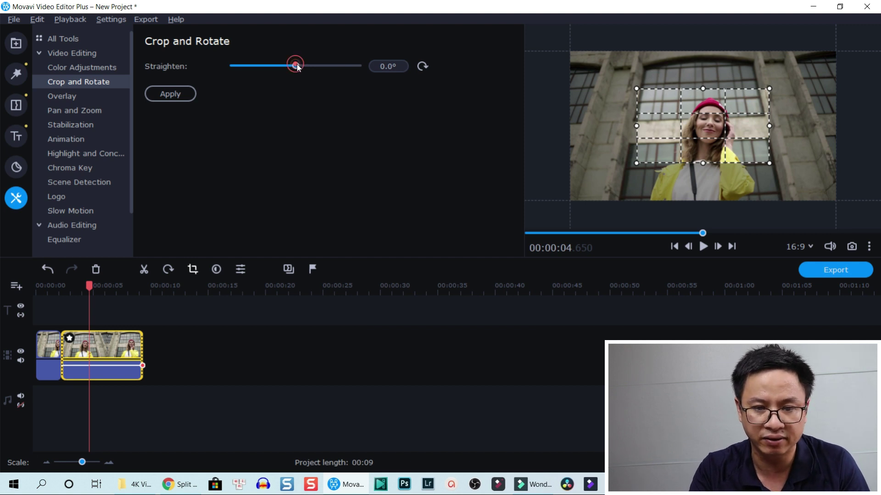
# Set the Straighten angle to 0 and apply the face crop to the second piece.
pyautogui.moveTo(298, 66)
pyautogui.mouseDown()
pyautogui.moveTo(277, 66)
pyautogui.moveTo(290, 68)
pyautogui.mouseUp()
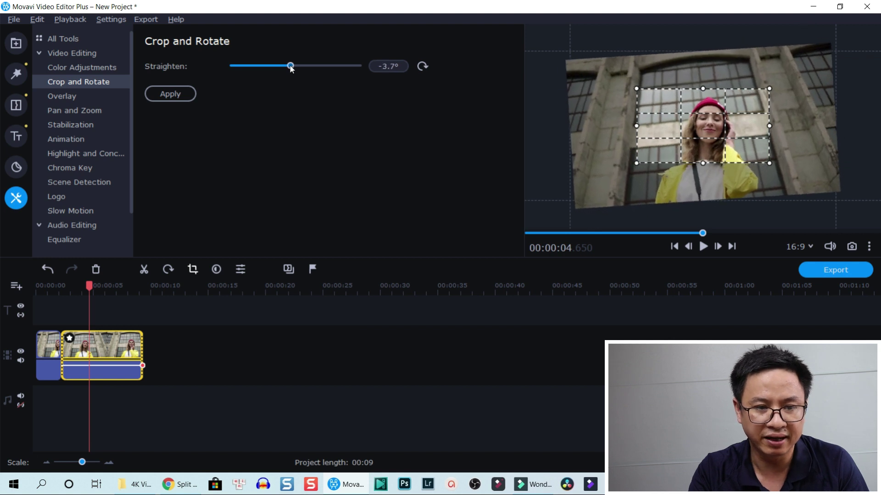
pyautogui.click(389, 65)
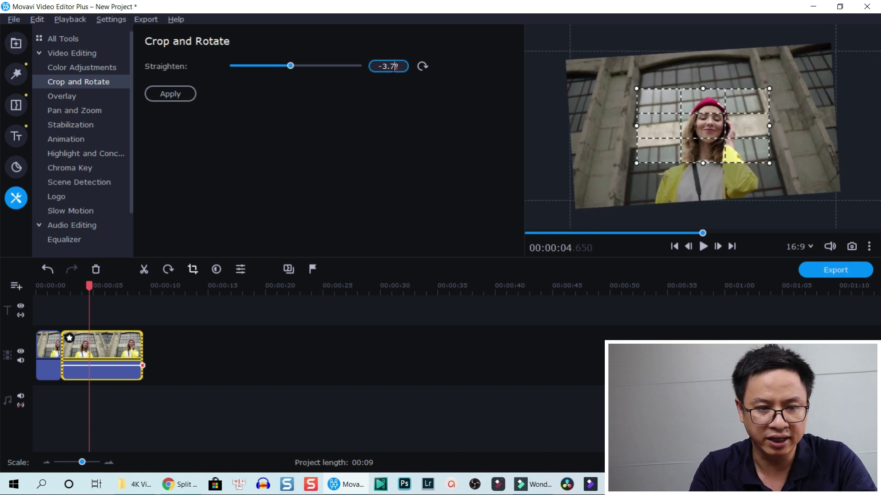
pyautogui.click(396, 71)
pyautogui.write('0')
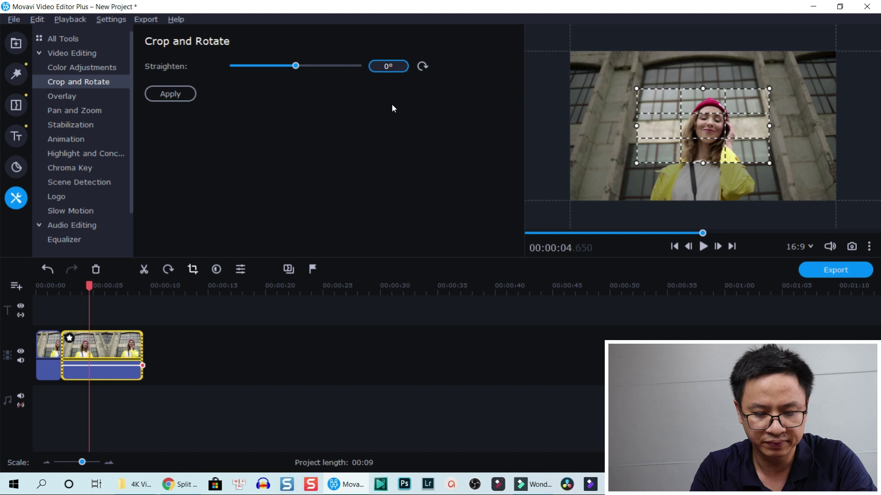
pyautogui.click(391, 104)
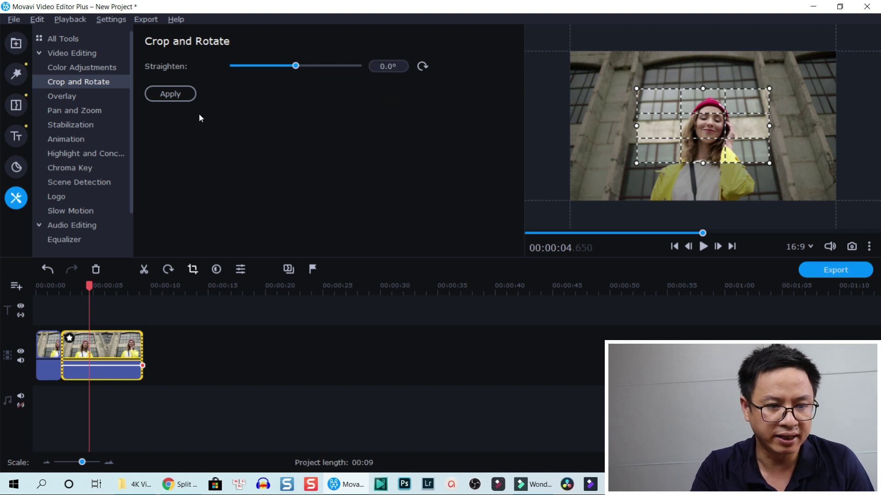
pyautogui.click(171, 94)
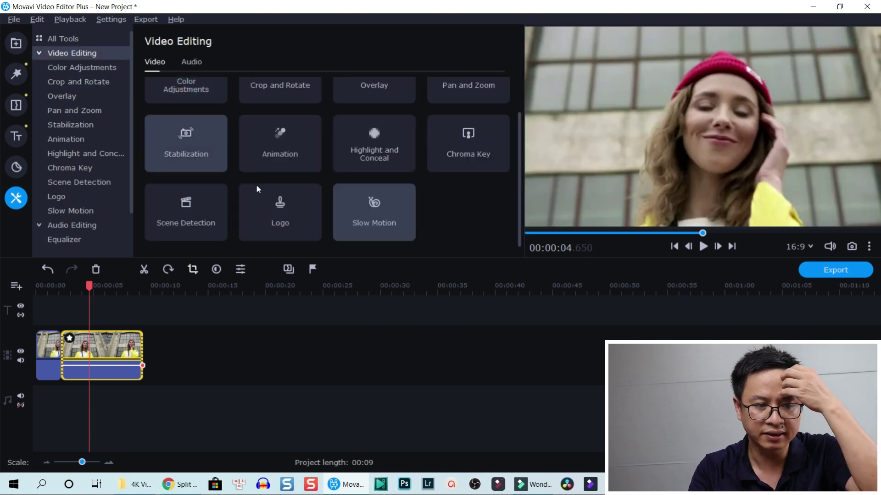
pyautogui.click(44, 286)
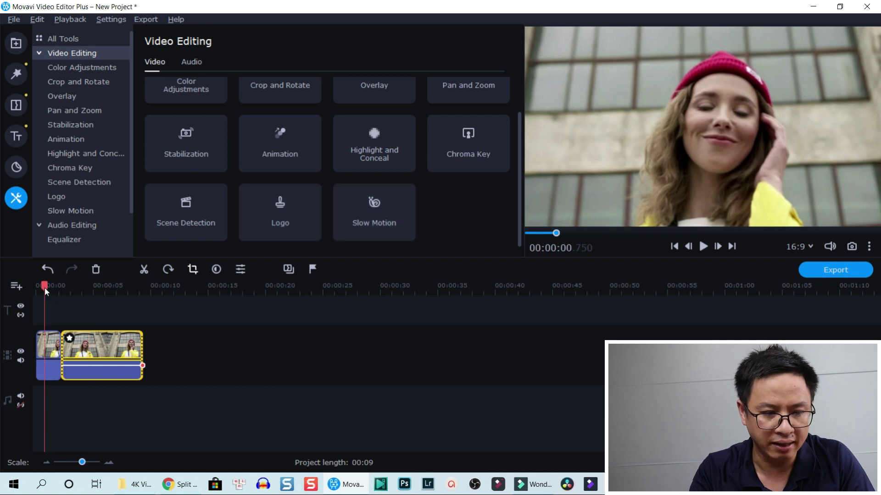
pyautogui.press('space')
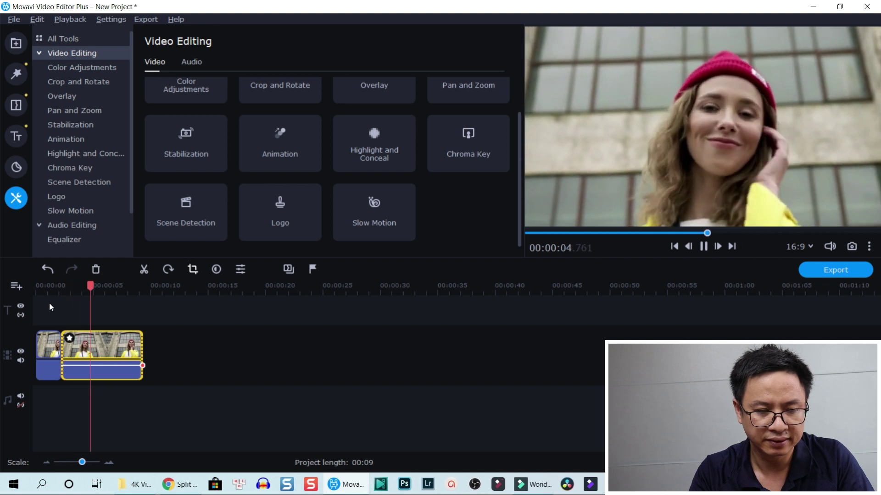
pyautogui.press('space')
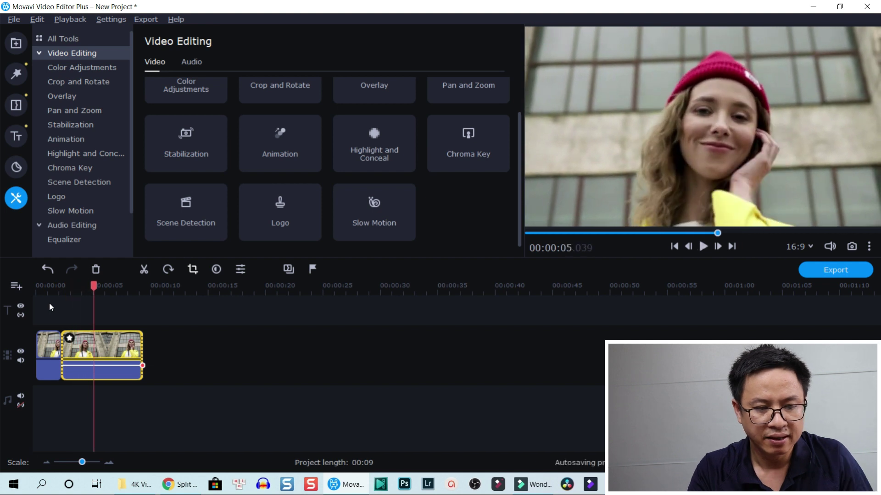
# Check the cropped clip's applied effects, reselect it, and place the playhead at 00:00:05.350.
pyautogui.click(70, 340)
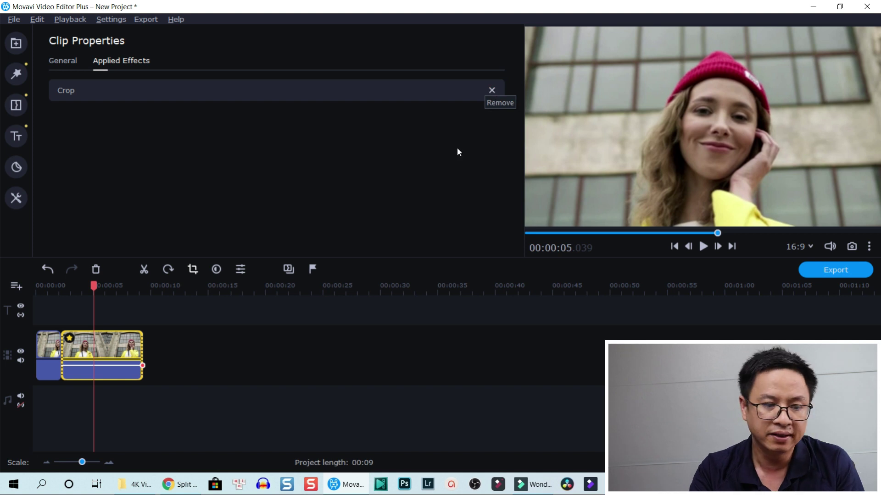
pyautogui.click(241, 386)
pyautogui.click(119, 352)
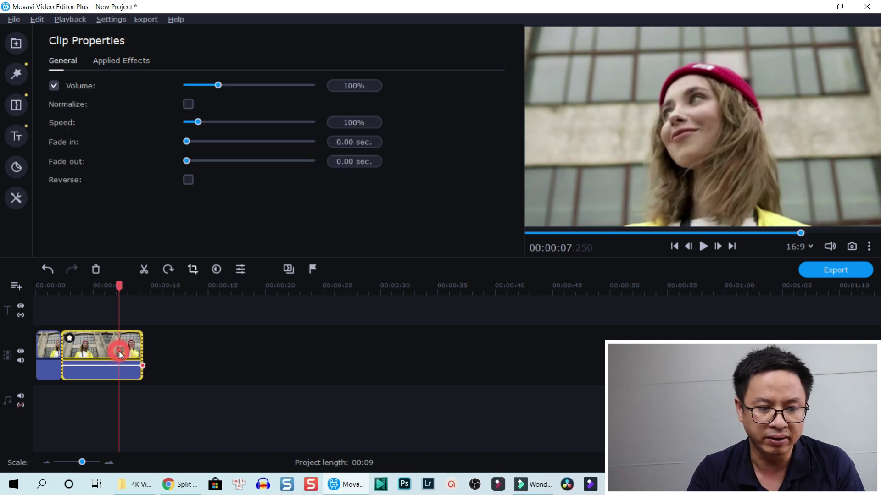
pyautogui.click(97, 290)
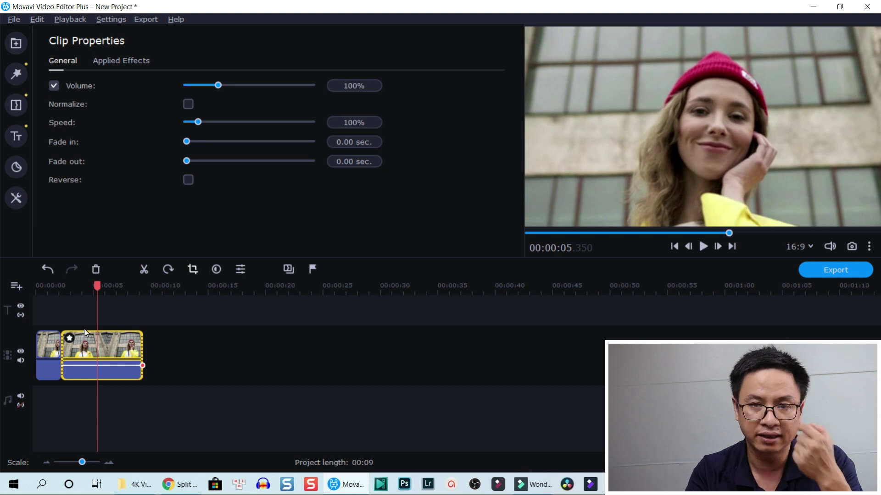
# Split the cropped clip at 00:00:05.350 and remove the Crop effect from the last piece.
pyautogui.click(144, 269)
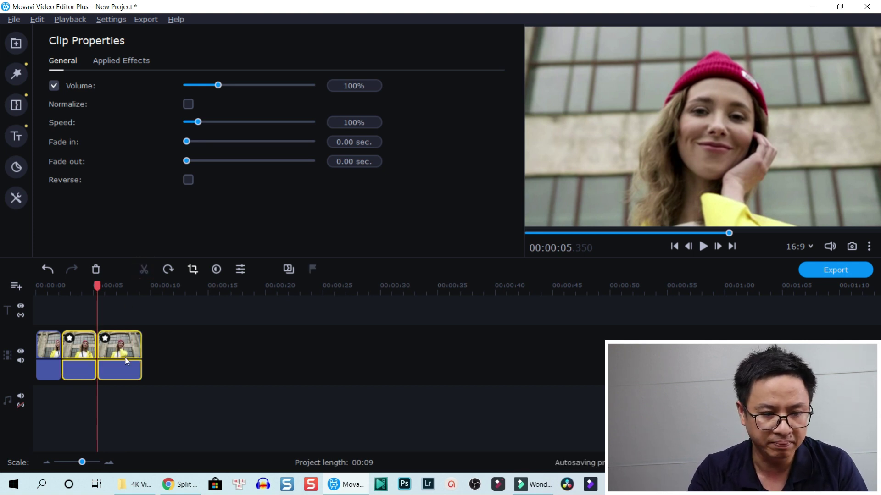
pyautogui.click(122, 358)
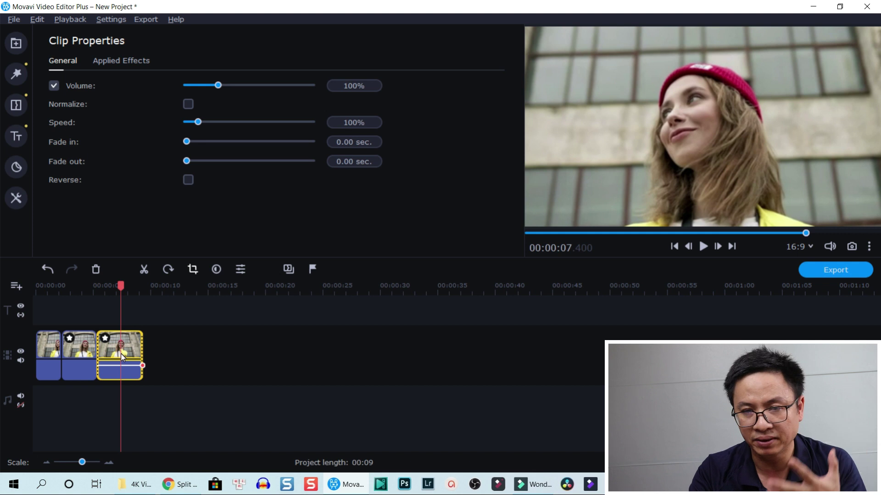
pyautogui.click(105, 338)
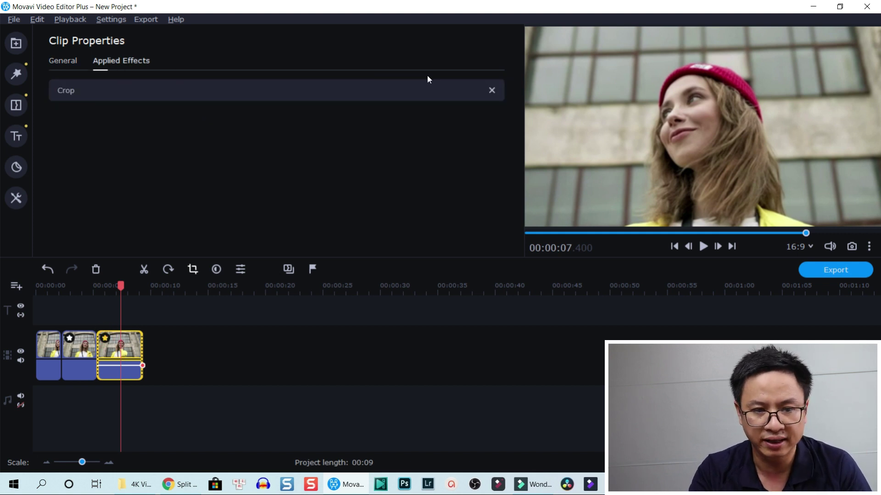
pyautogui.click(491, 91)
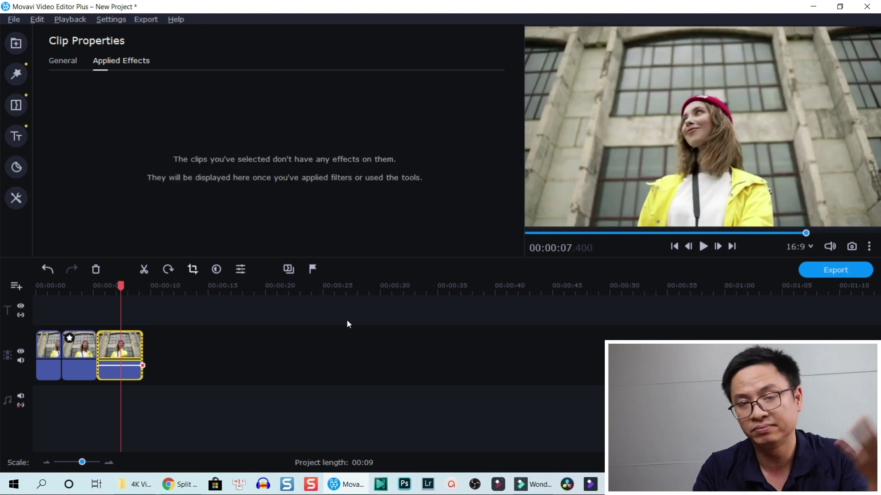